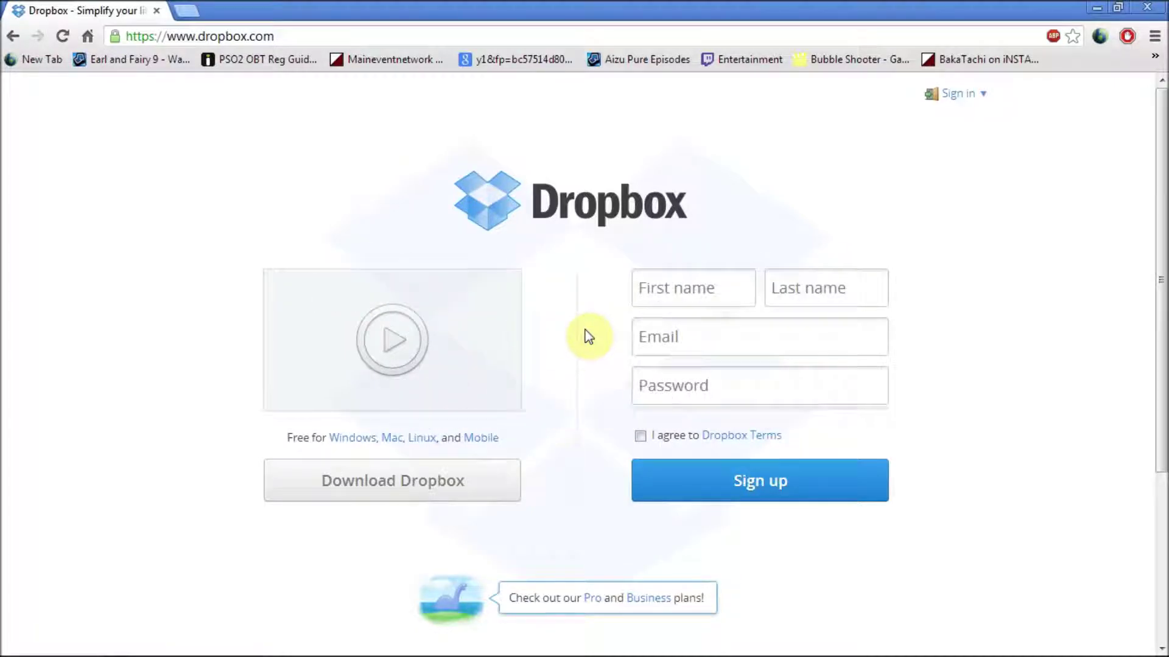
Step: Sign in with the saved account e-mail from autocomplete and the account password
click(705, 274)
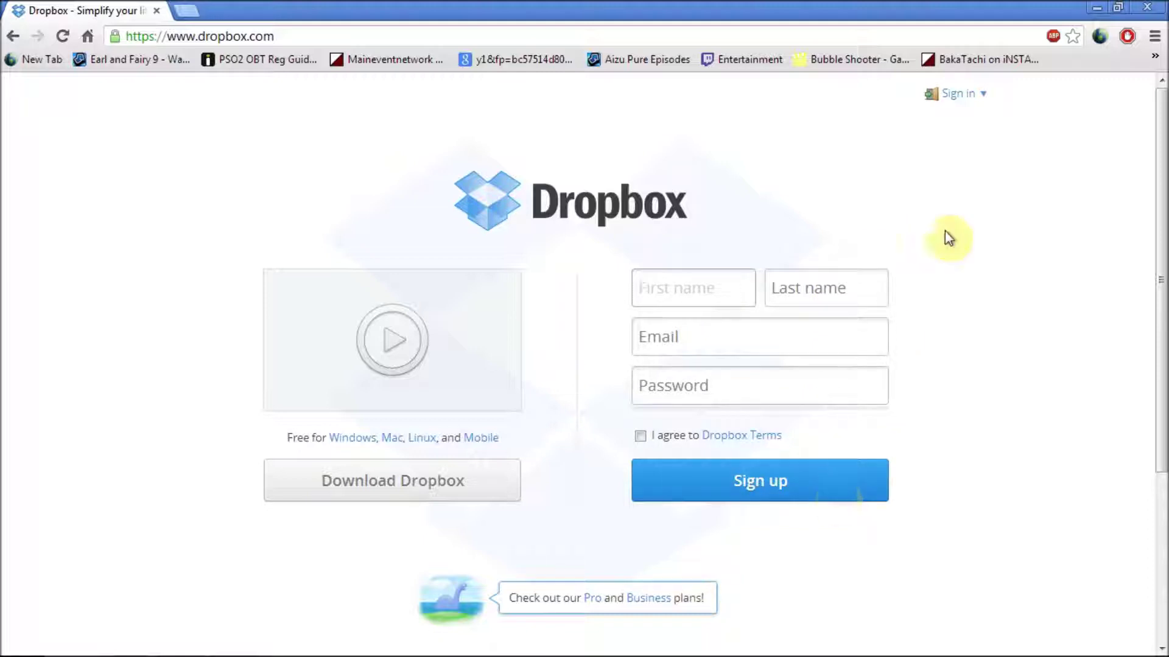
click(955, 97)
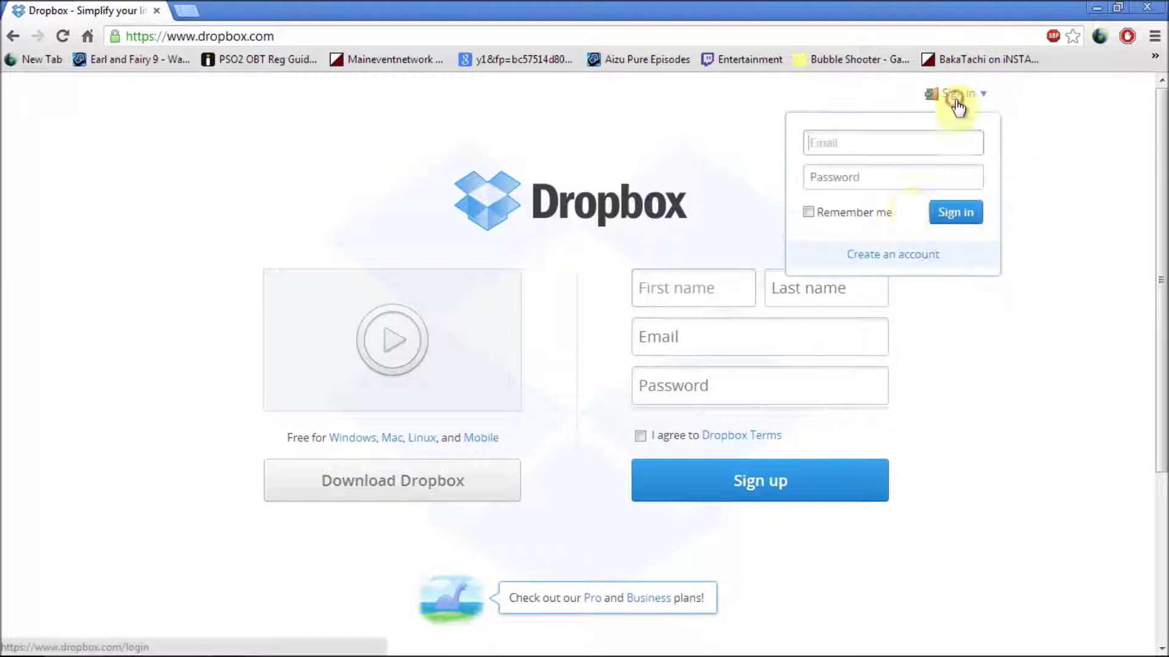
text(jona)
click(879, 174)
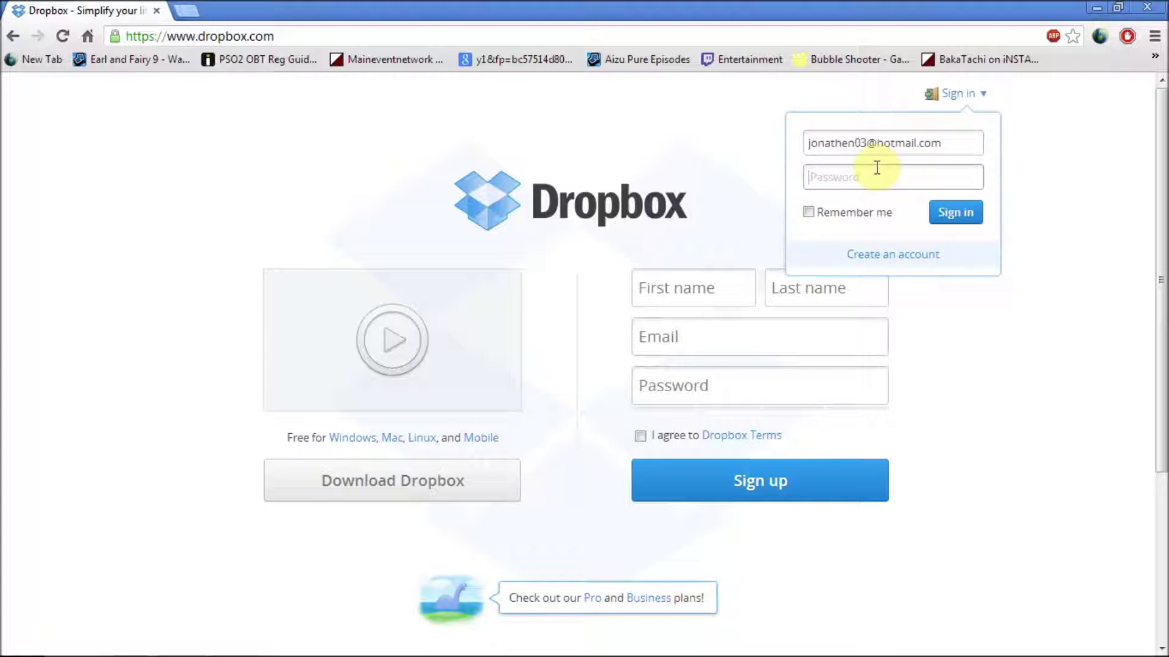
click(876, 169)
text(•••••••••••)
key(Return)
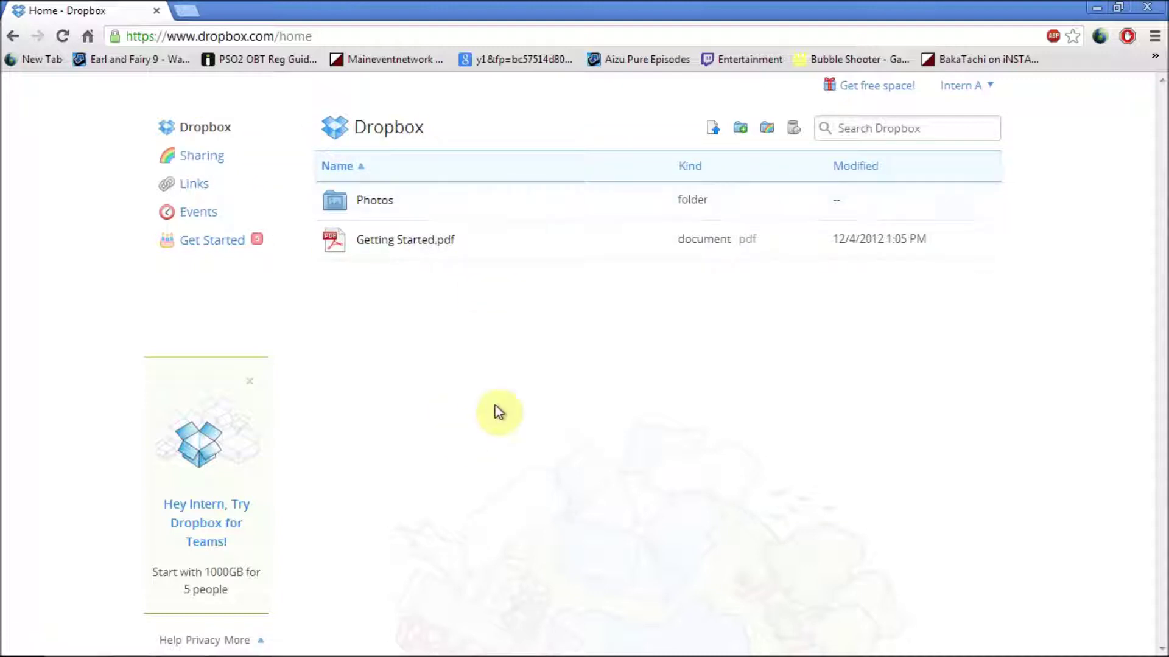
click(211, 164)
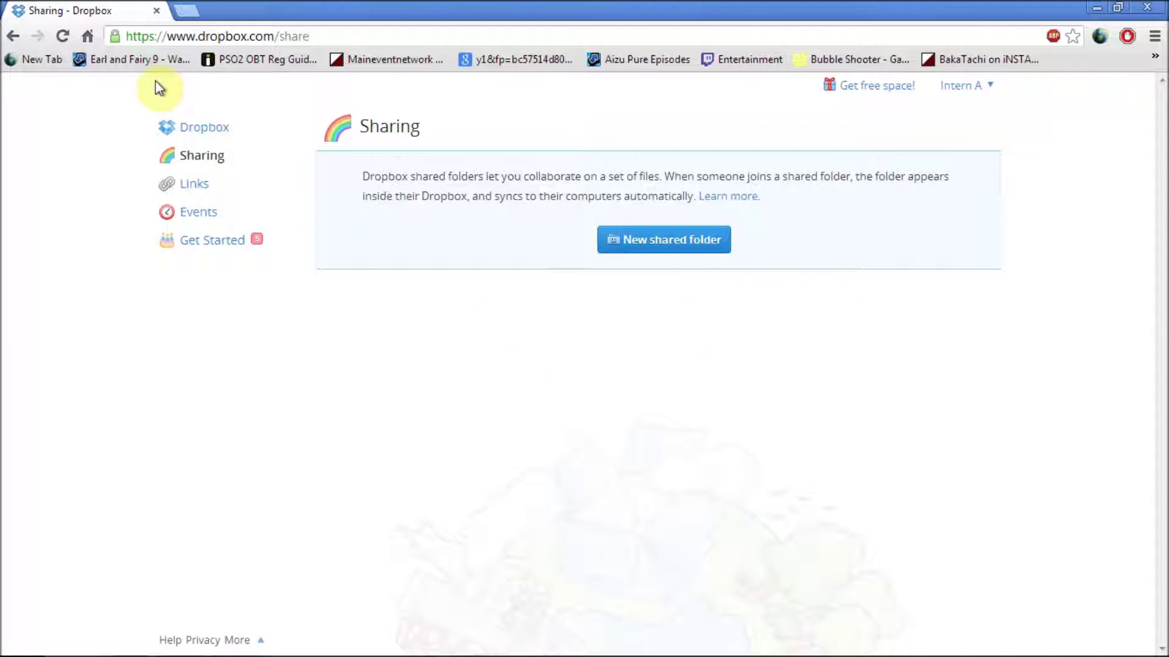
click(193, 183)
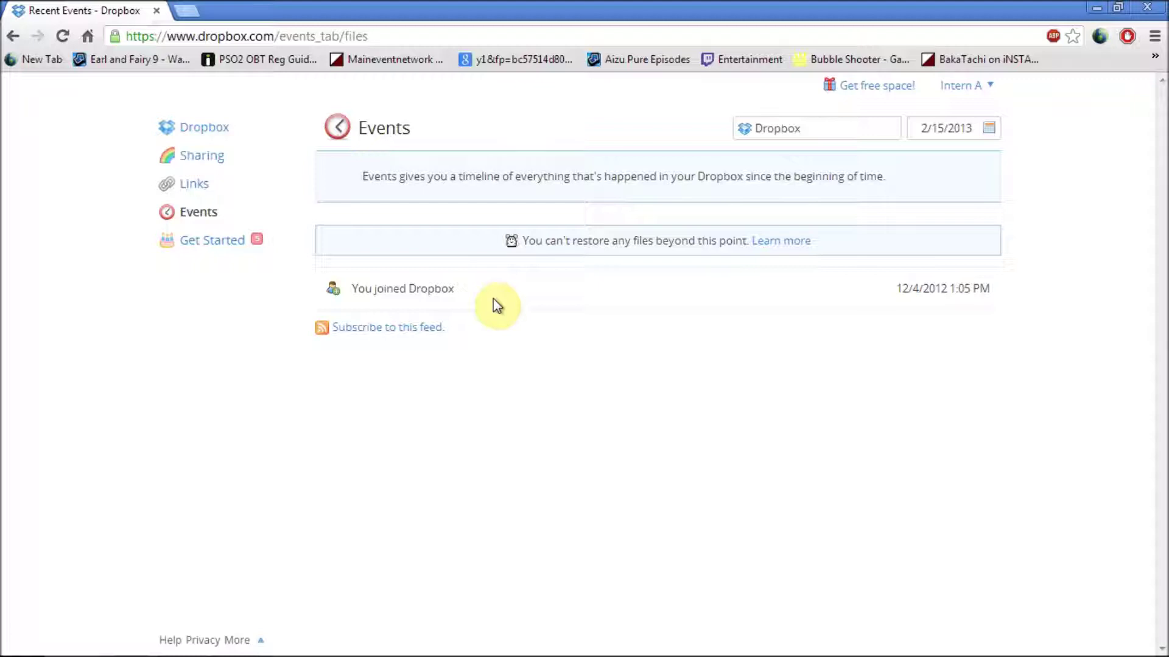
click(204, 129)
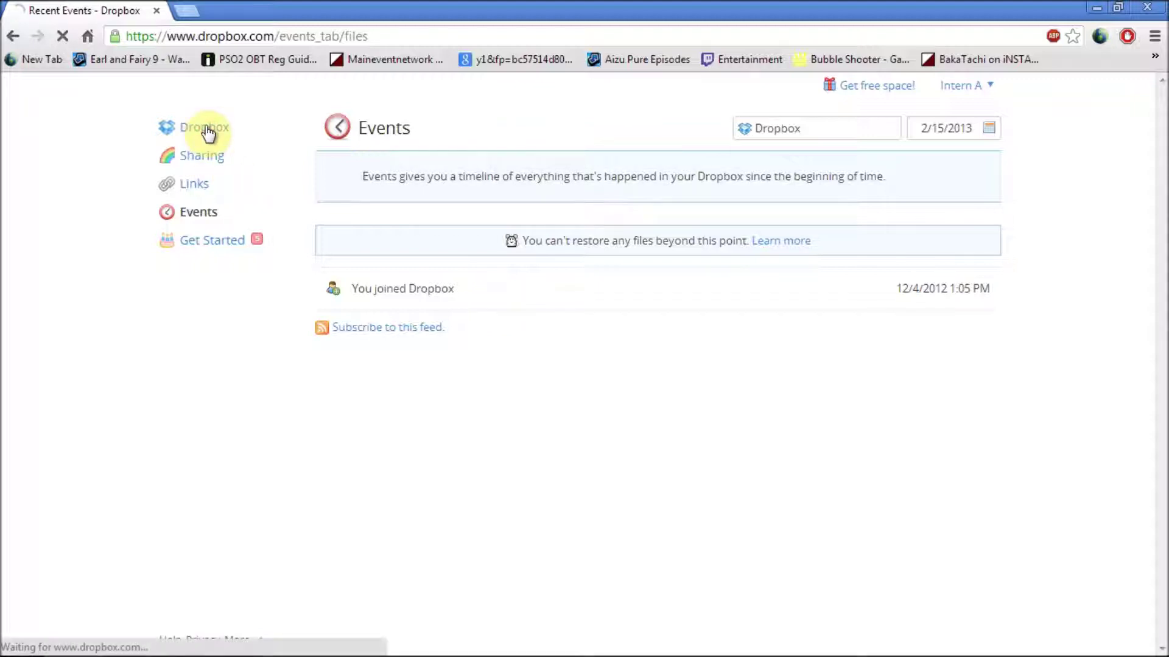
click(958, 126)
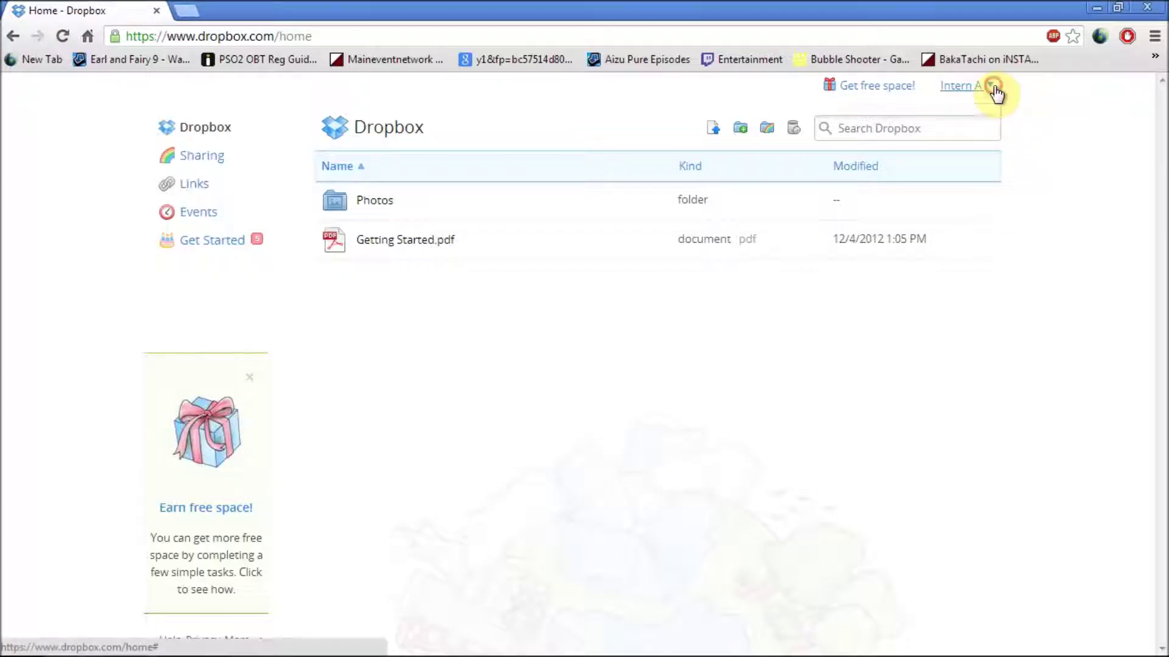
Step: Open Settings from the account menu and review the Account, Security, Bonus space and My apps tabs
click(991, 86)
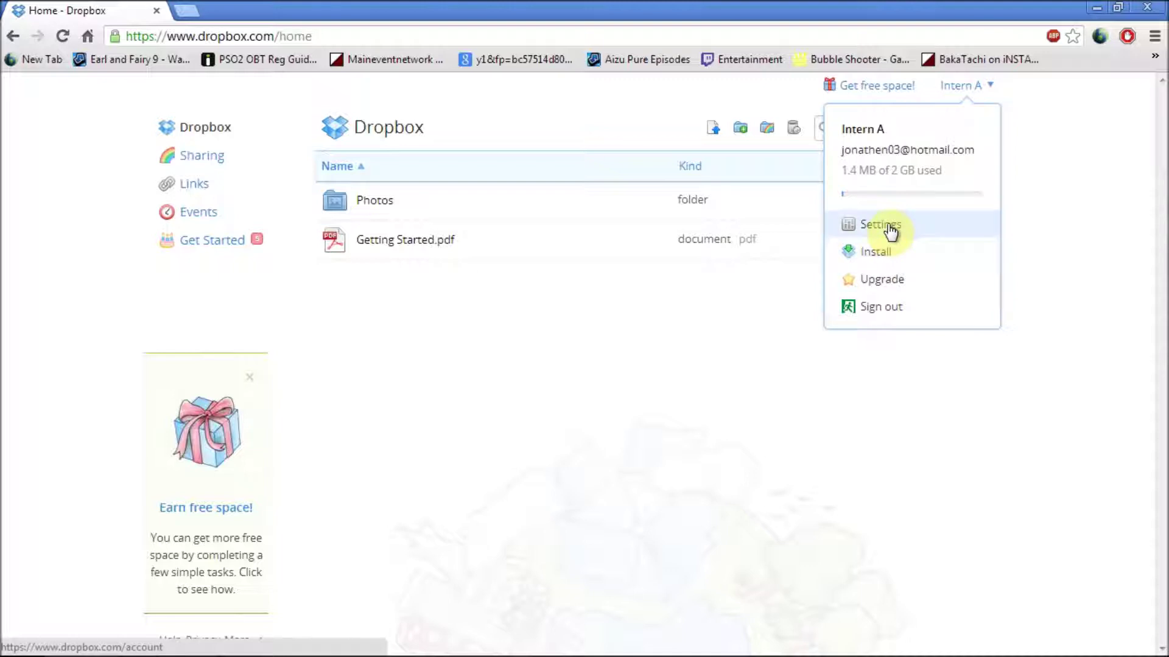
click(889, 226)
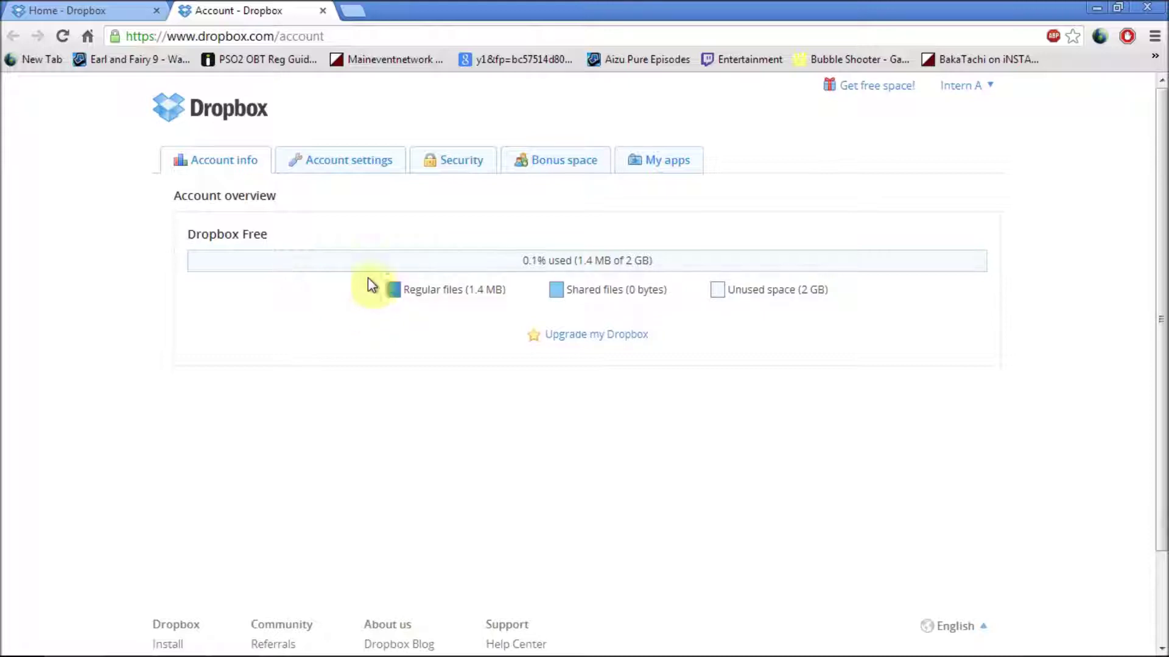
click(335, 169)
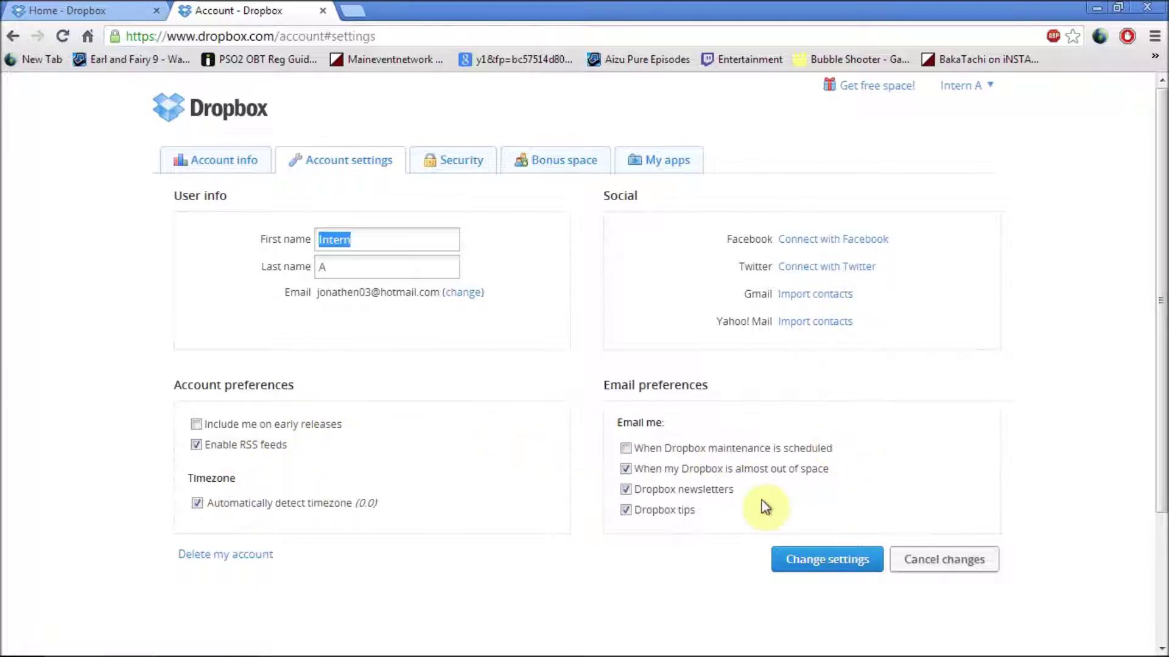
click(456, 166)
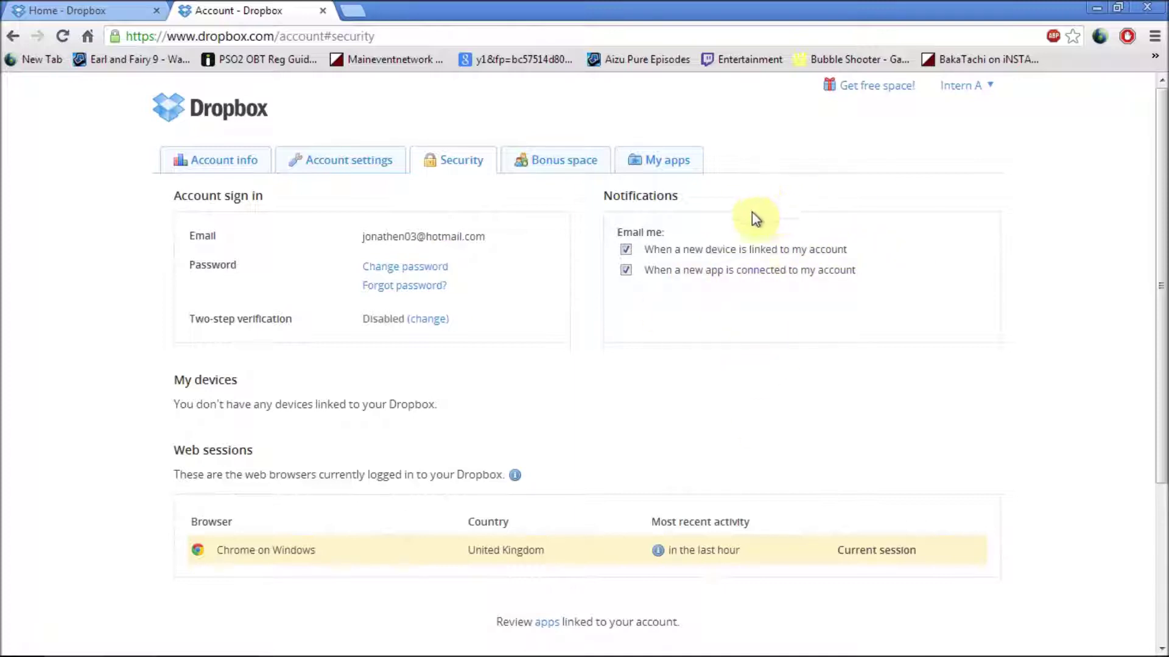
click(554, 170)
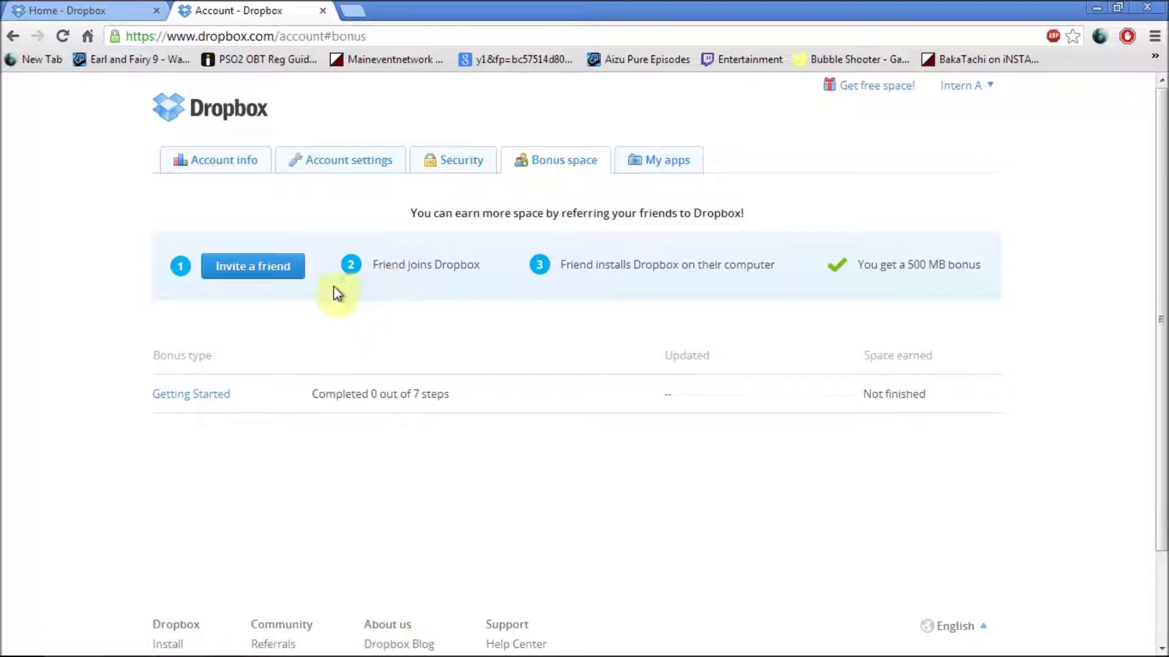
click(636, 162)
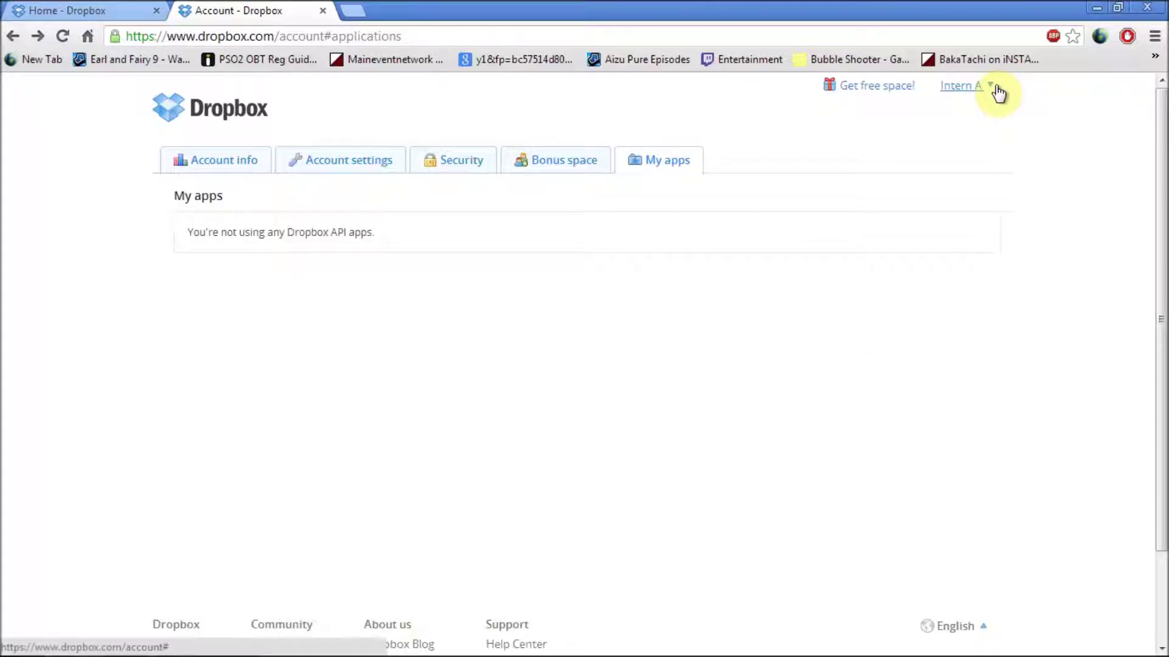
Step: Show the account-name dropdown with Settings, Install, Upgrade and Sign out
click(996, 89)
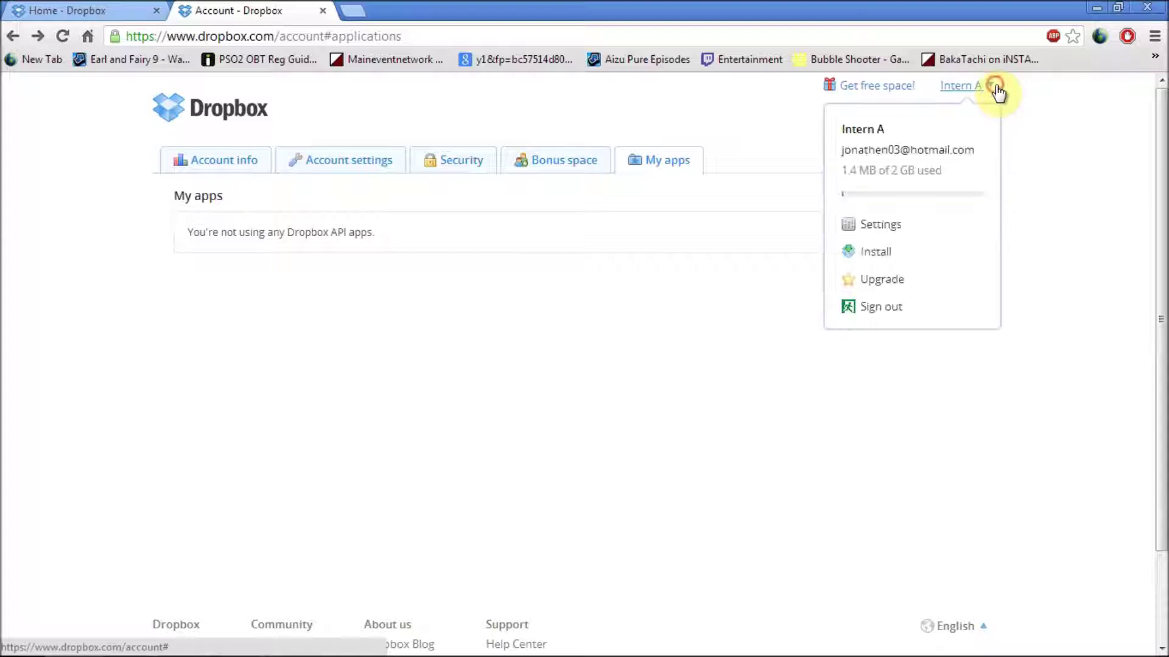
click(881, 289)
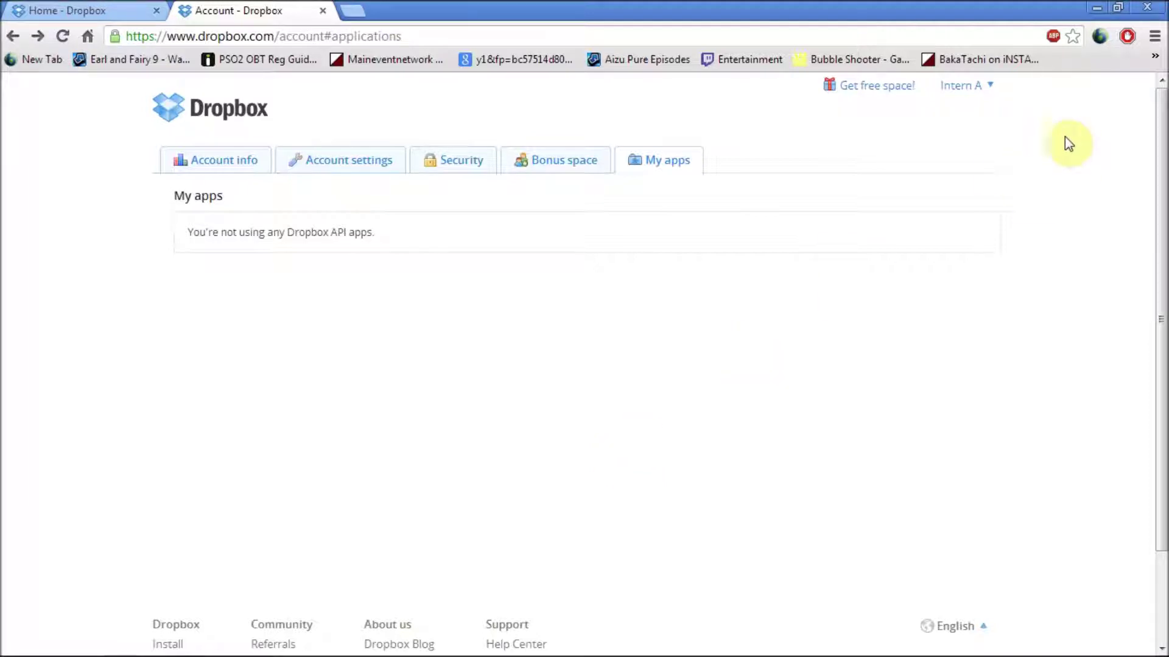
click(991, 87)
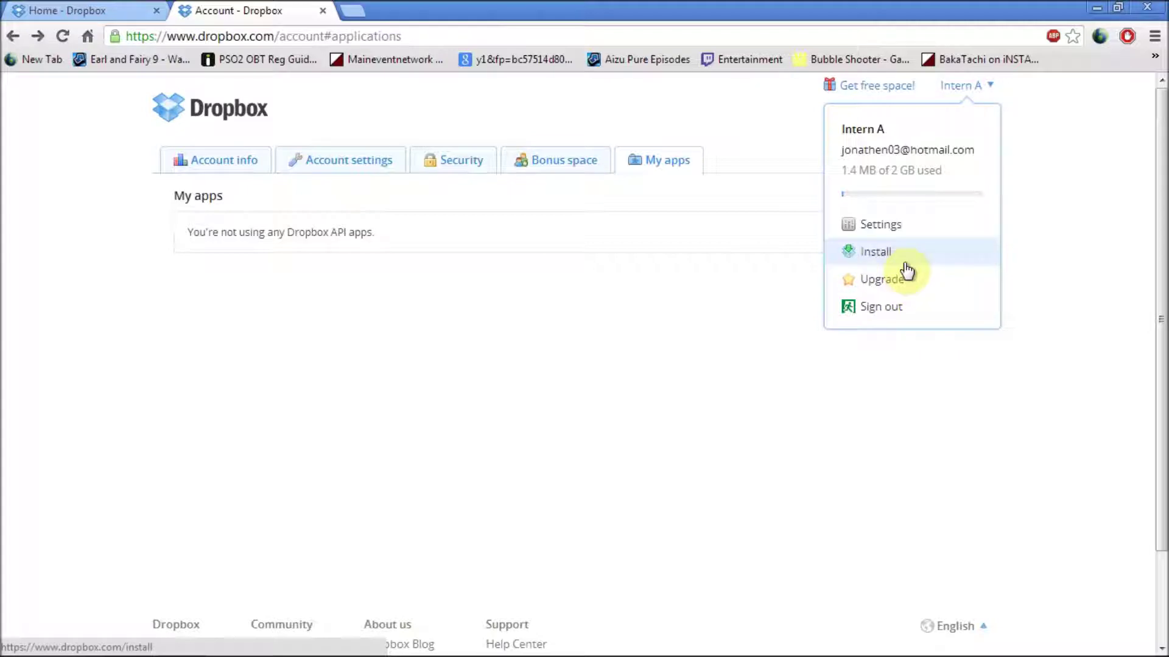
Step: Download the Windows Dropbox installer and run it, allowing it past the security warning and User Account Control
click(905, 264)
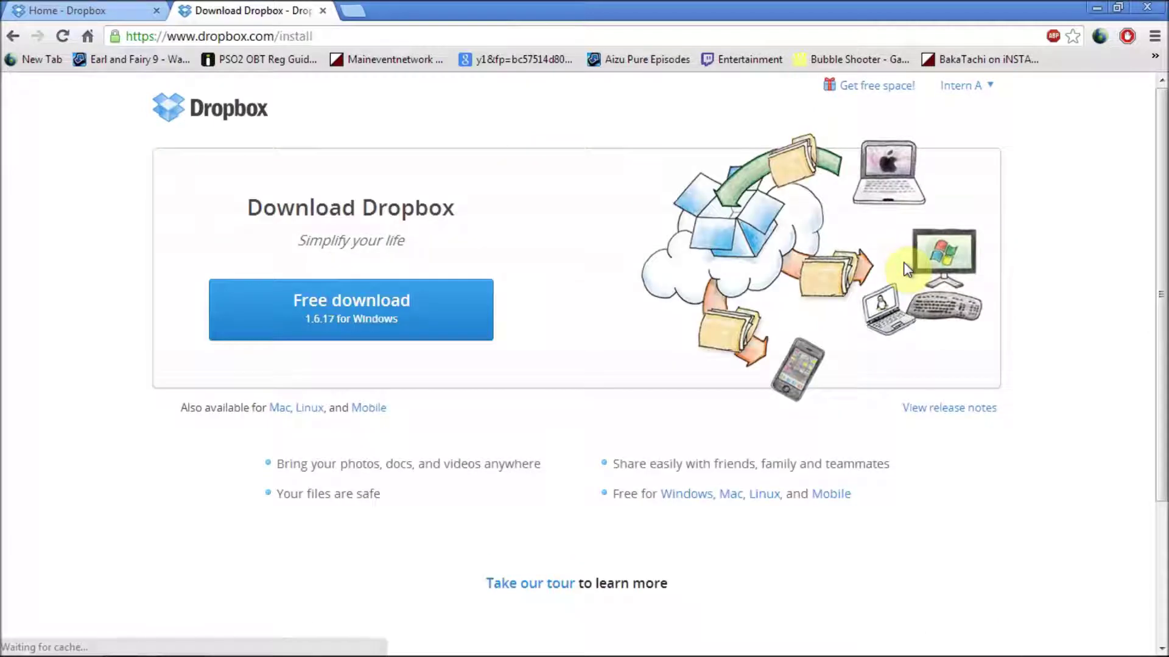
click(378, 305)
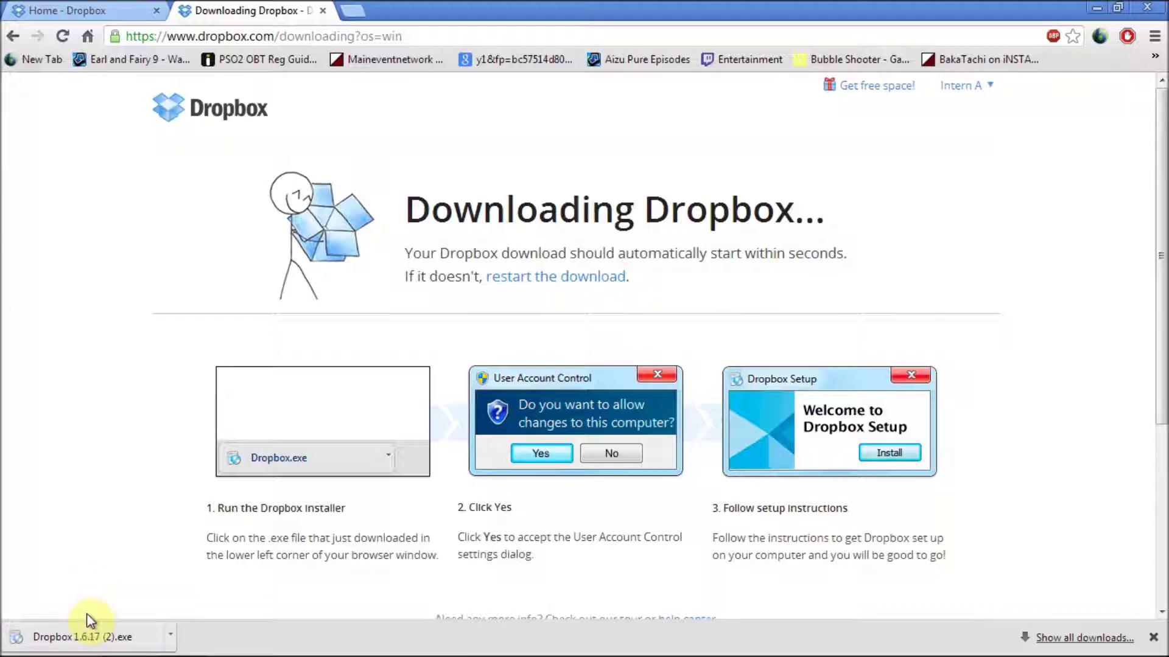
click(86, 630)
click(627, 345)
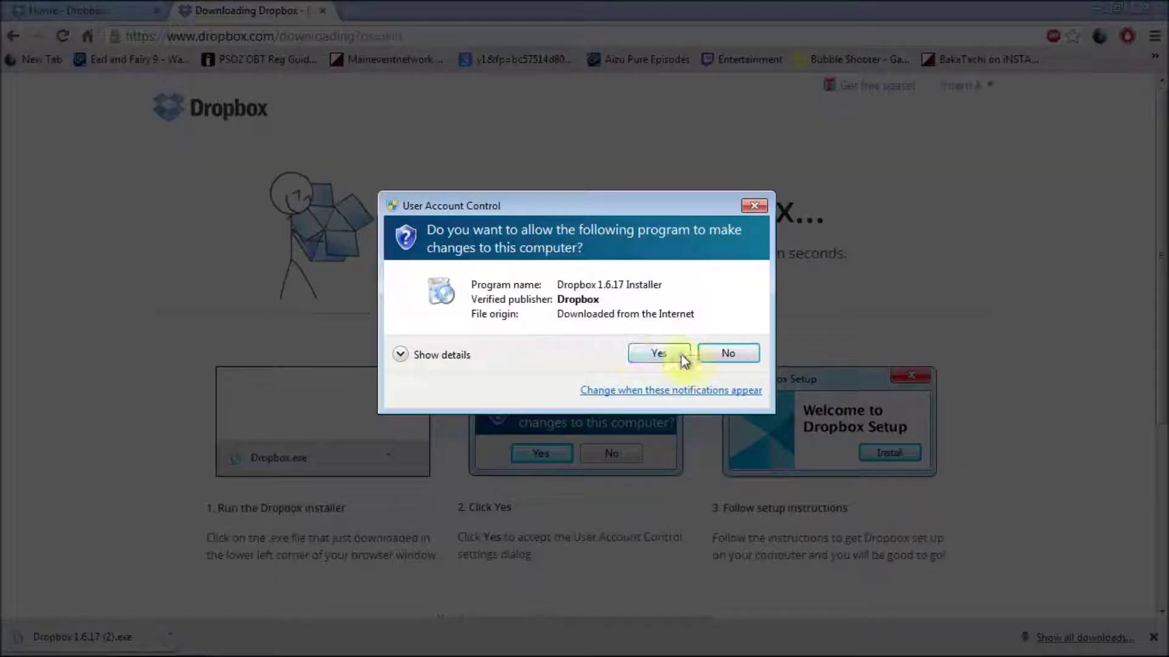
click(685, 356)
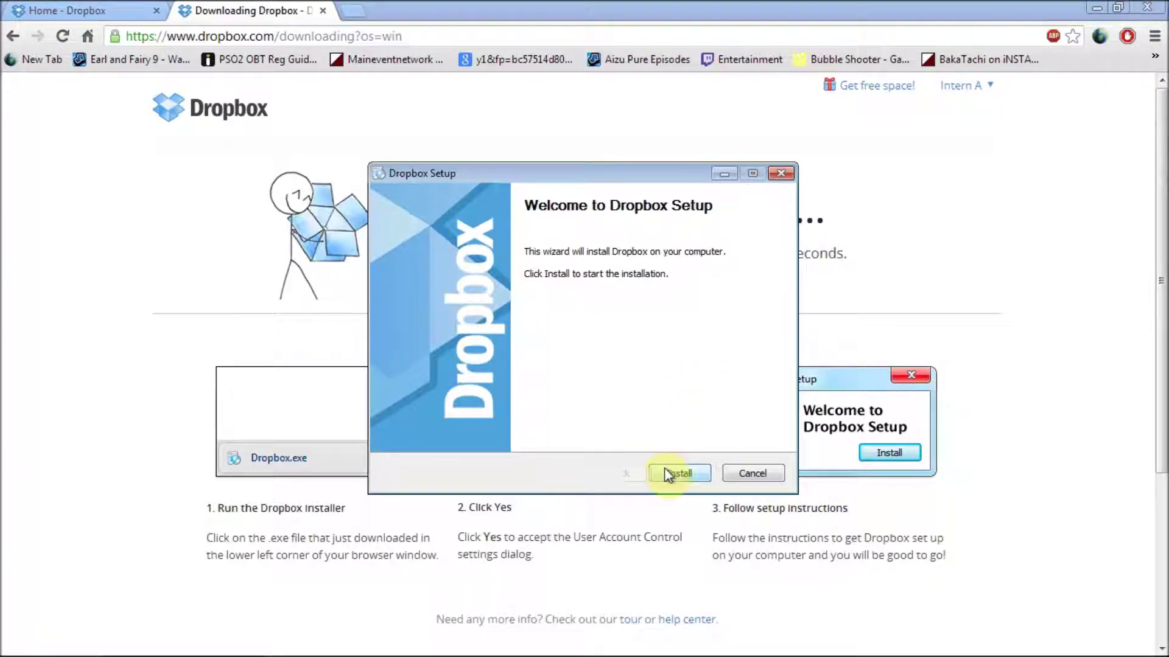
Step: Install Dropbox and choose 'I already have a Dropbox account' to continue to login
click(668, 474)
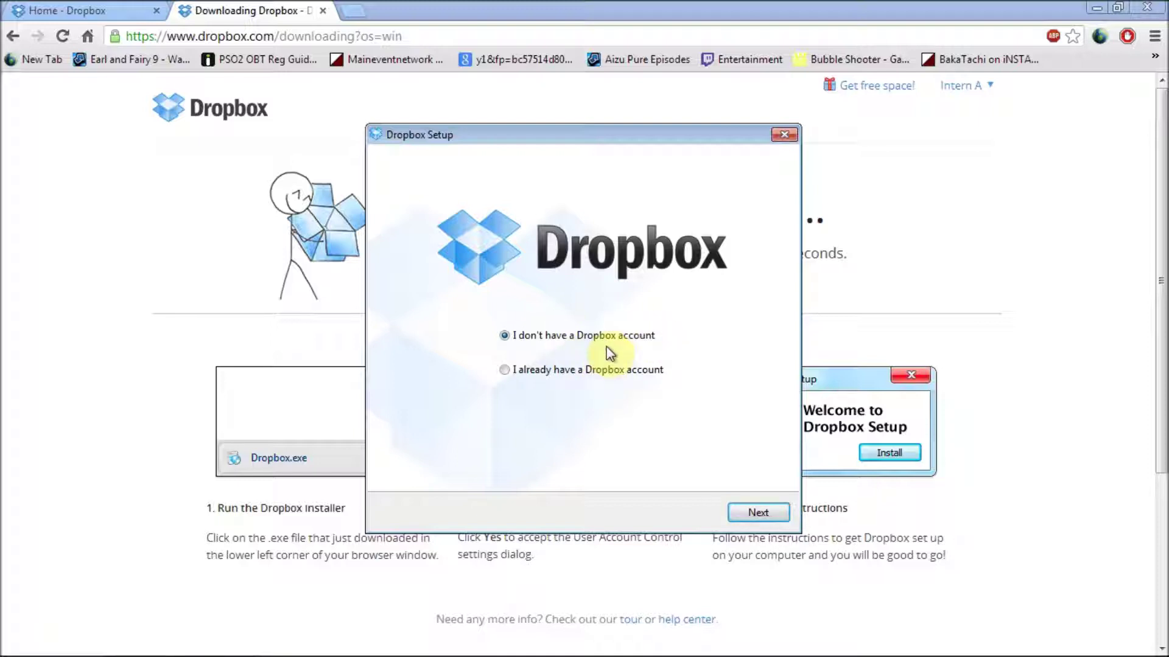
click(572, 372)
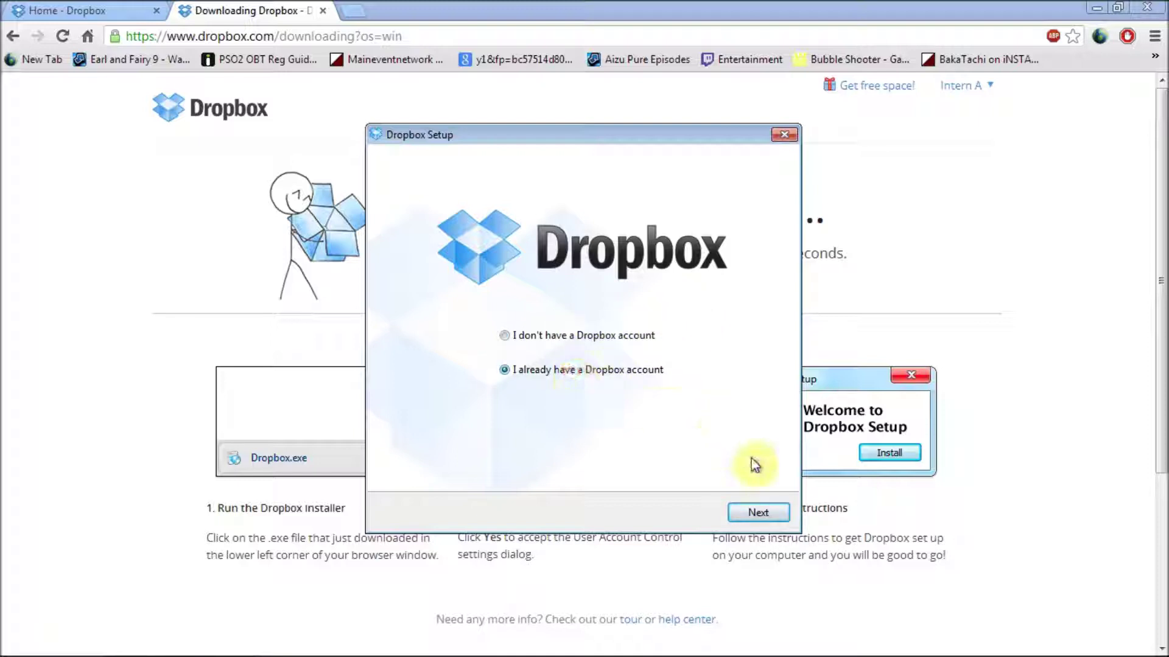
click(759, 510)
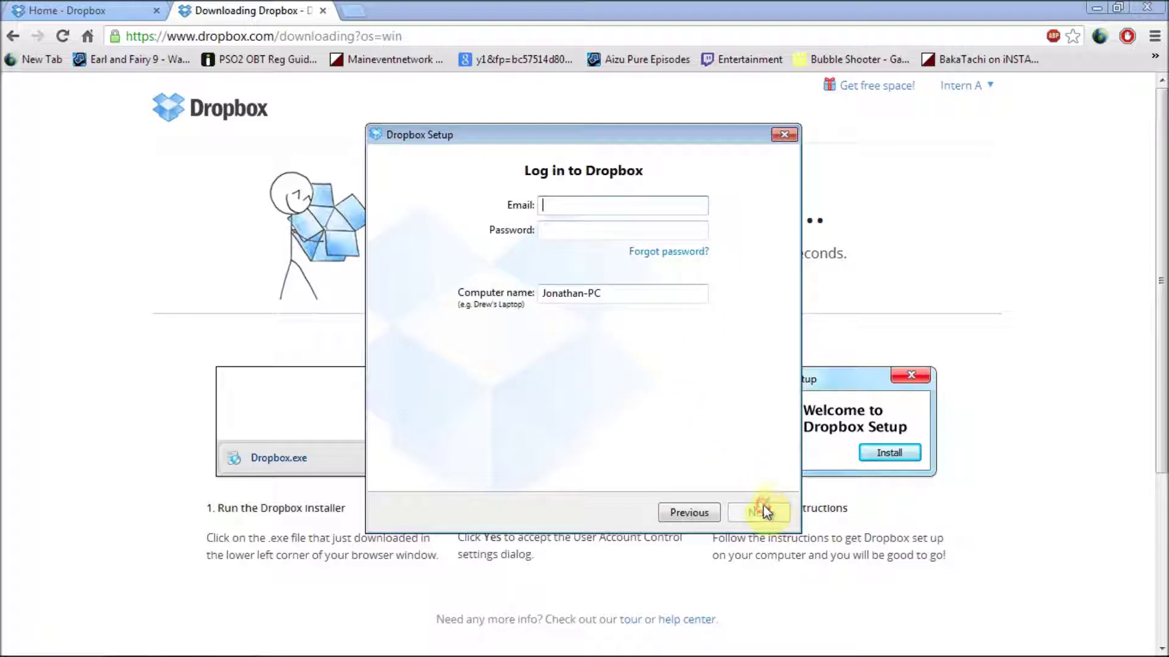
Step: Log in with the account e-mail and password, then keep the 2 GB Free plan
click(620, 206)
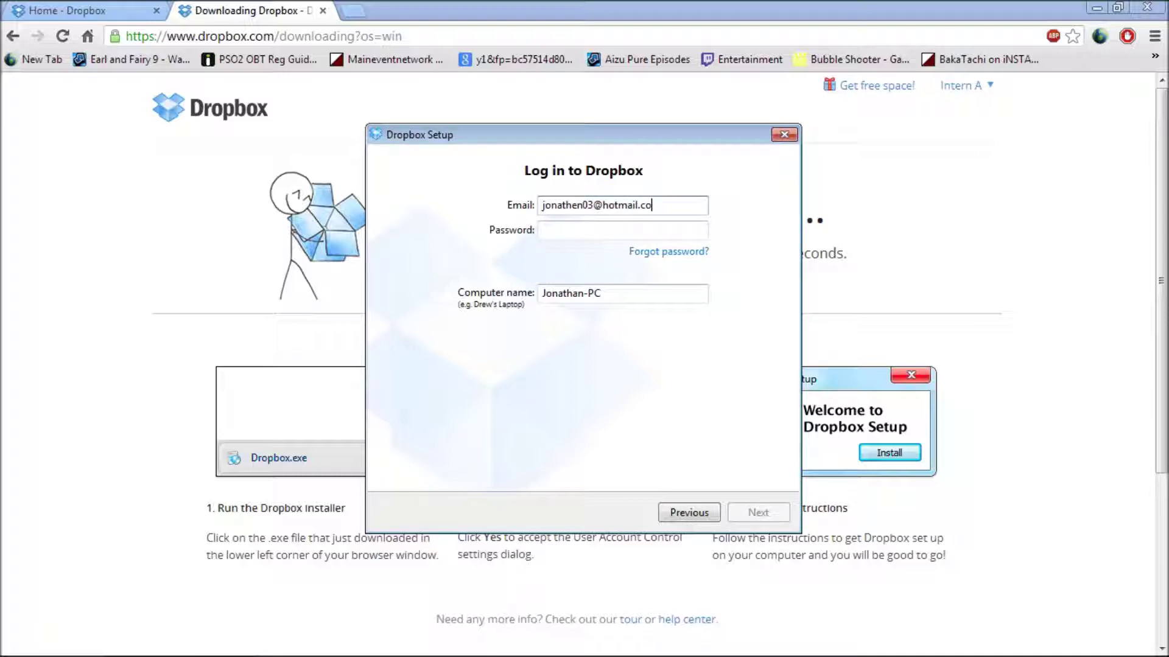
key(Tab)
text(•••••••••••)
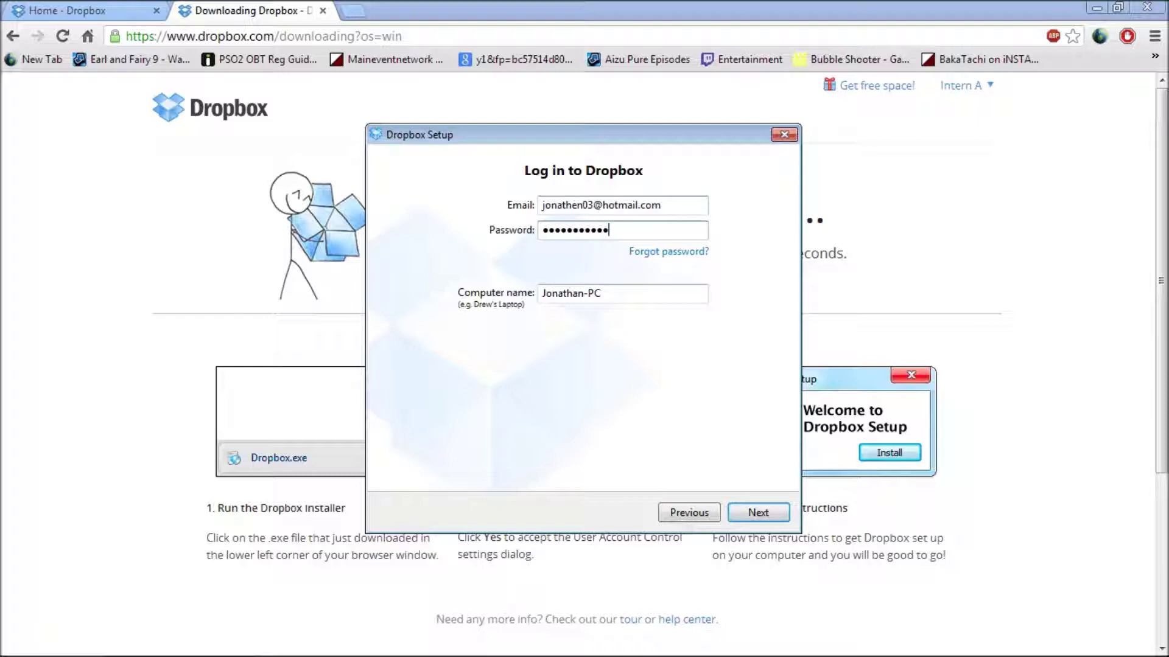
click(748, 519)
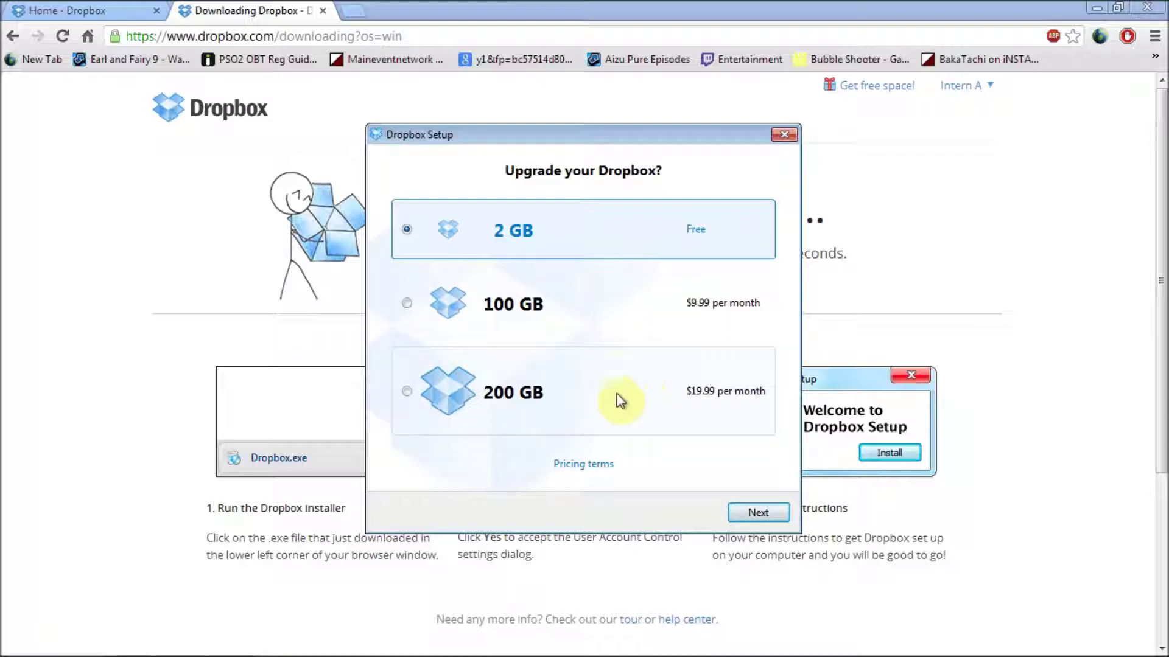
click(754, 515)
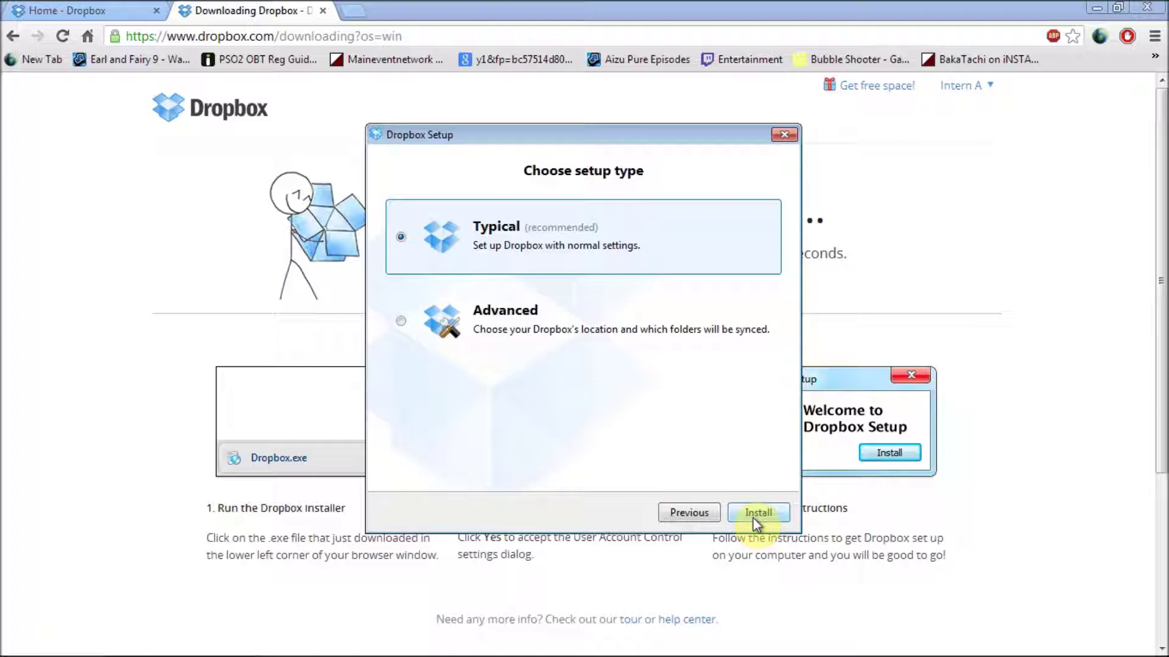
Step: Install with Typical setup, merge into the existing Dropbox folder, skip phone setup and tour, and finish
click(757, 515)
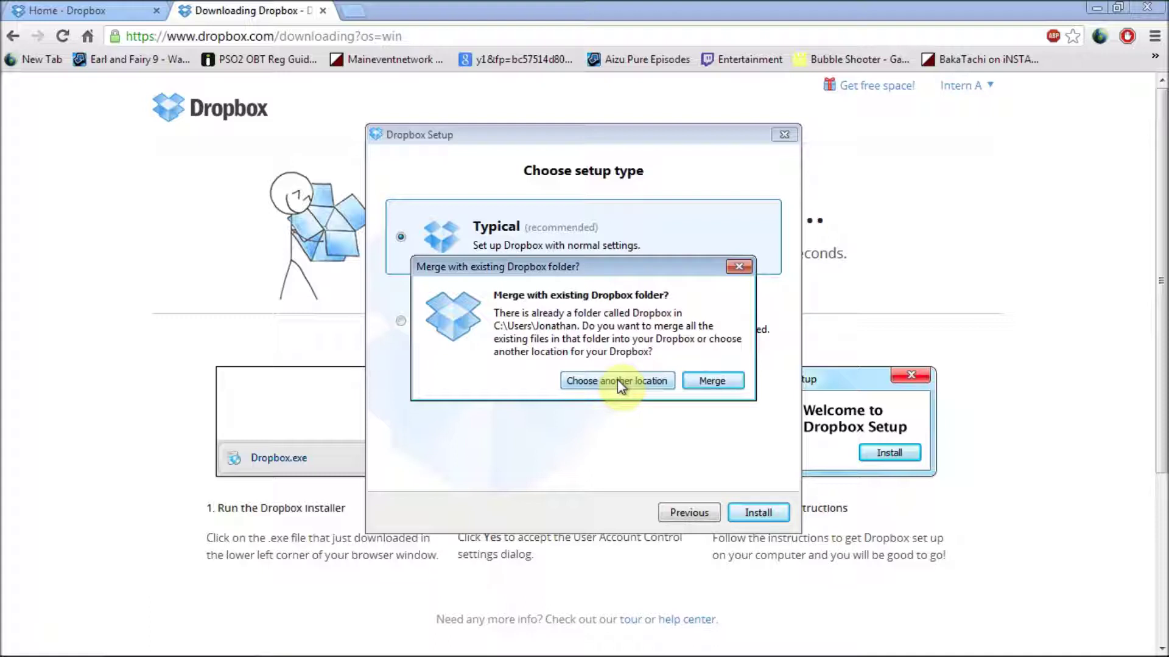
click(710, 381)
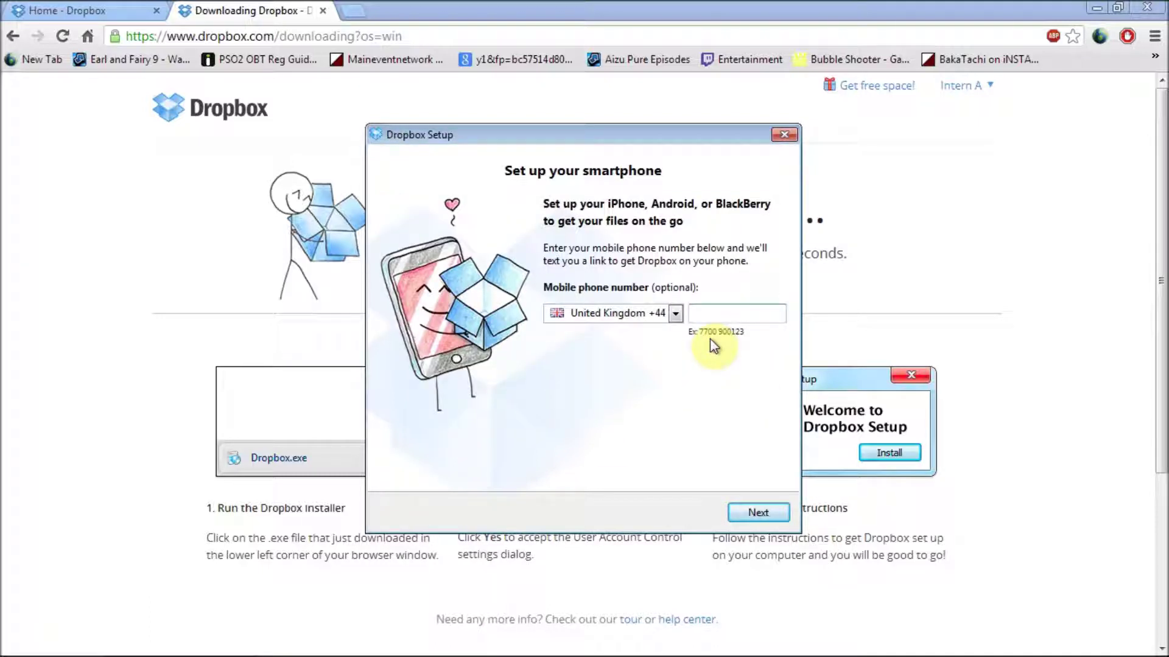
click(749, 512)
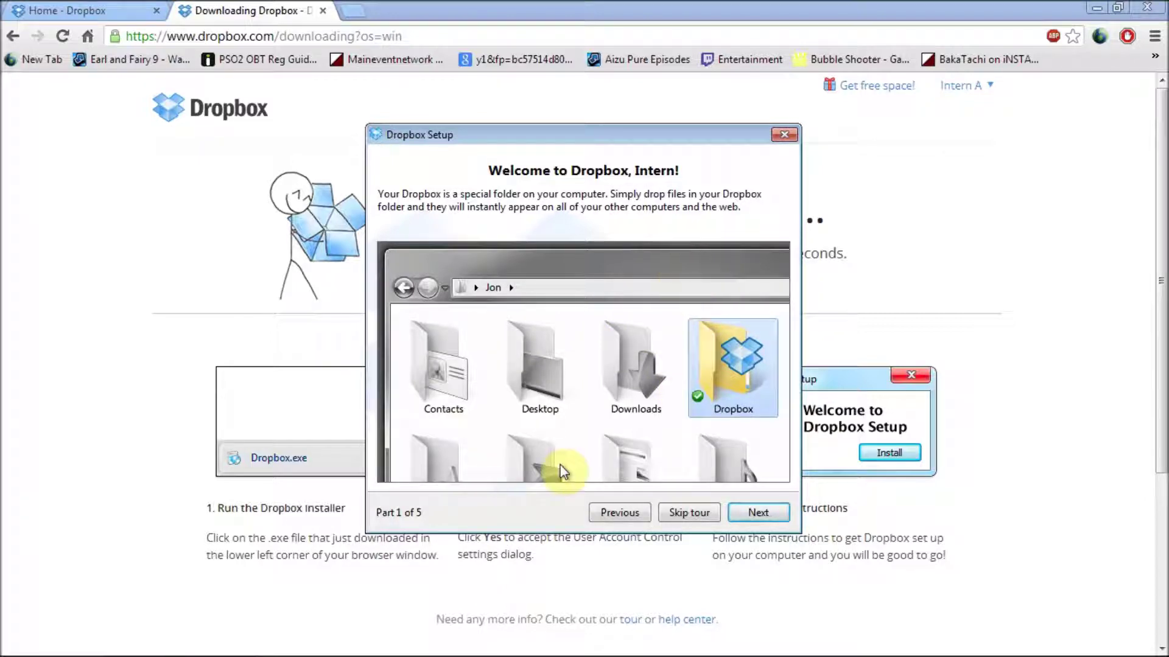
click(683, 510)
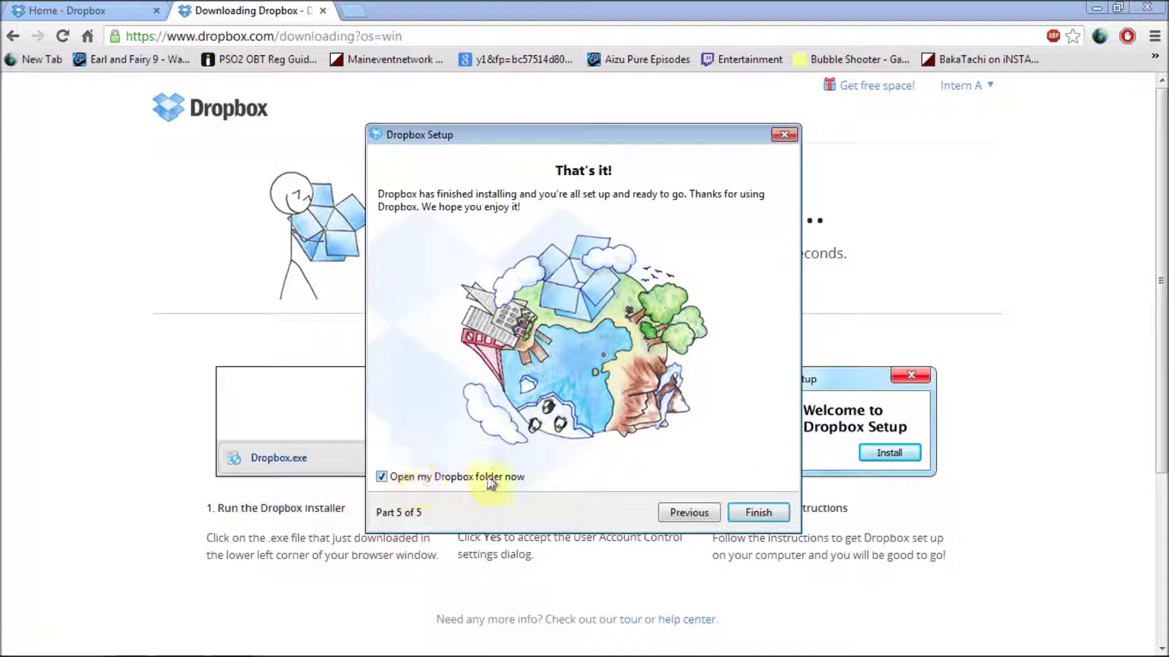
click(747, 515)
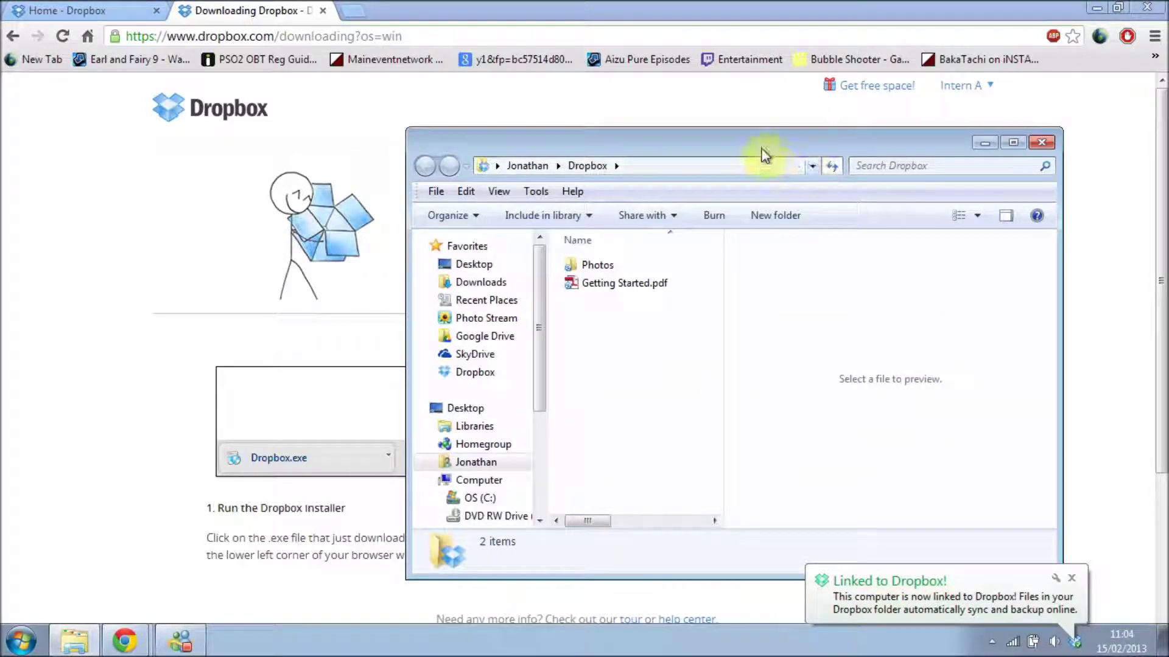
Step: Move the Dropbox folder window aside to view Photos and Getting Started.pdf
drag(762, 151, 598, 97)
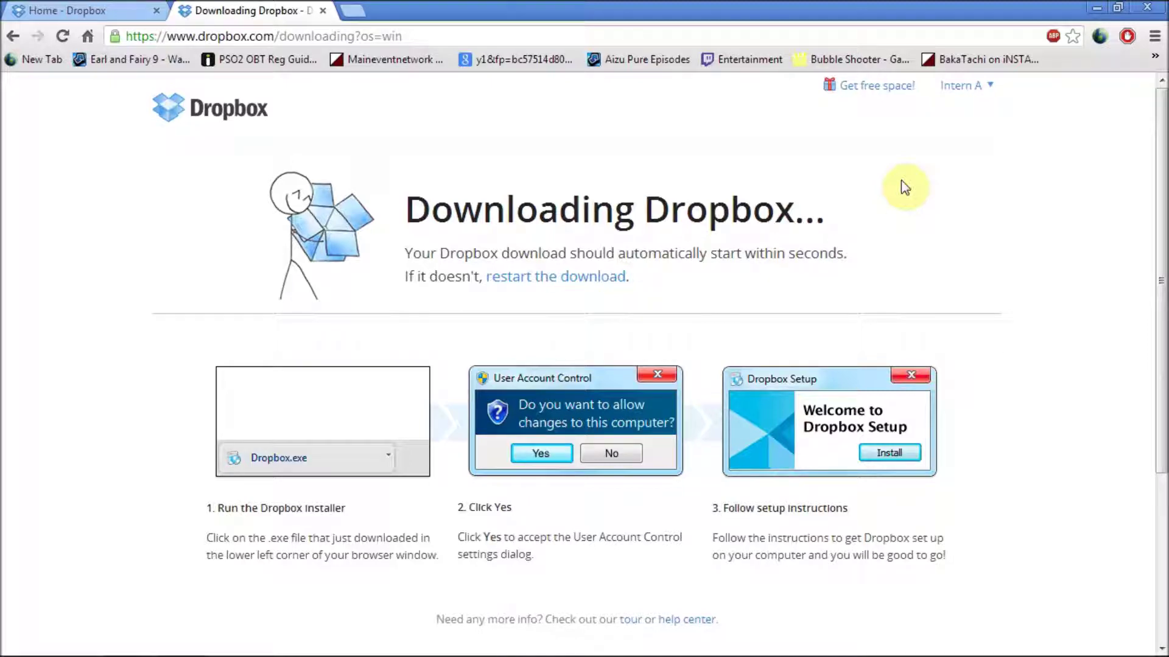
Step: Switch to the Home - Dropbox tab to reach the file list
click(73, 11)
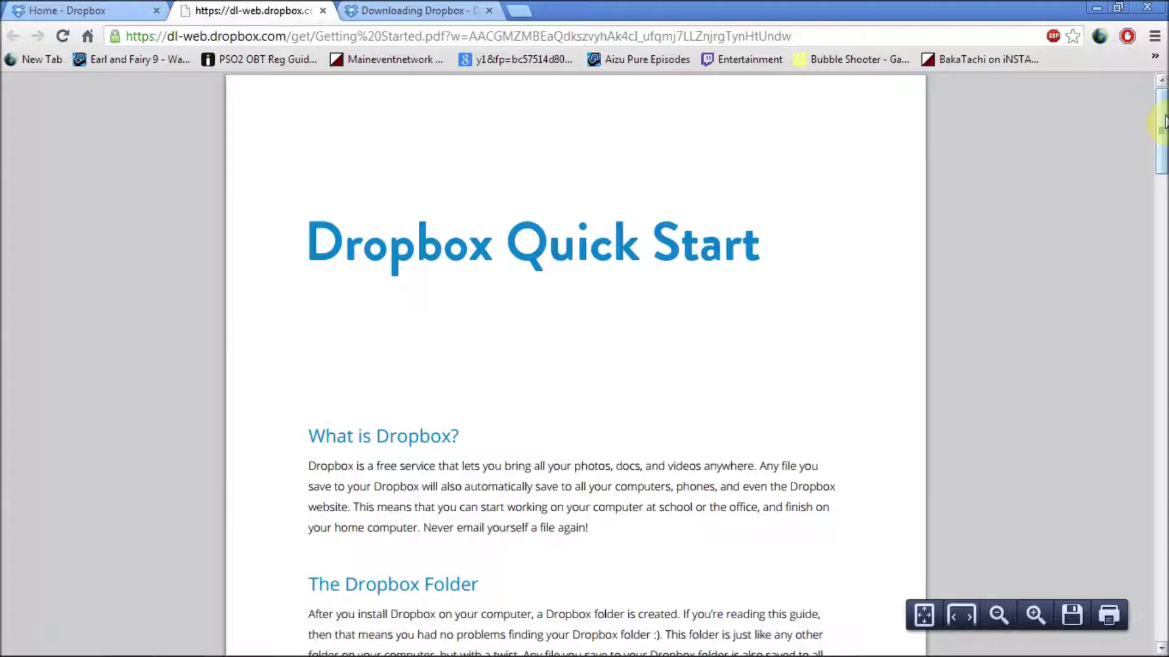
Step: Scroll through the Quick Start guide PDF down to its Frequently Asked Questions page
drag(1163, 124, 1162, 321)
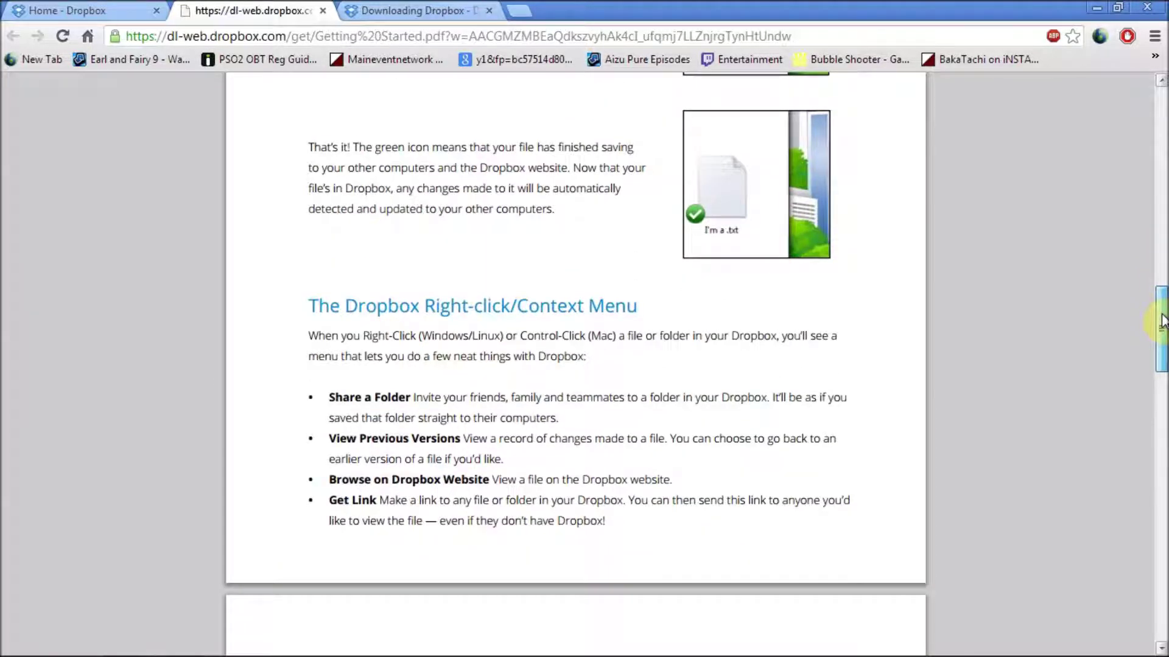
drag(1163, 320, 1161, 539)
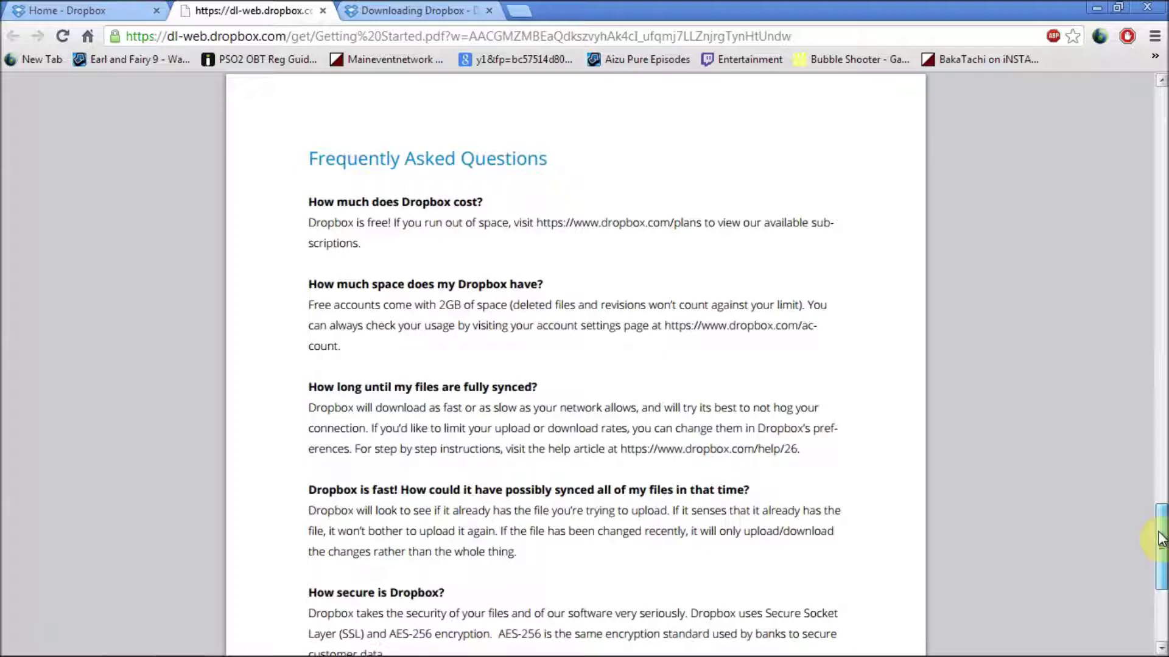
drag(1161, 539, 1161, 590)
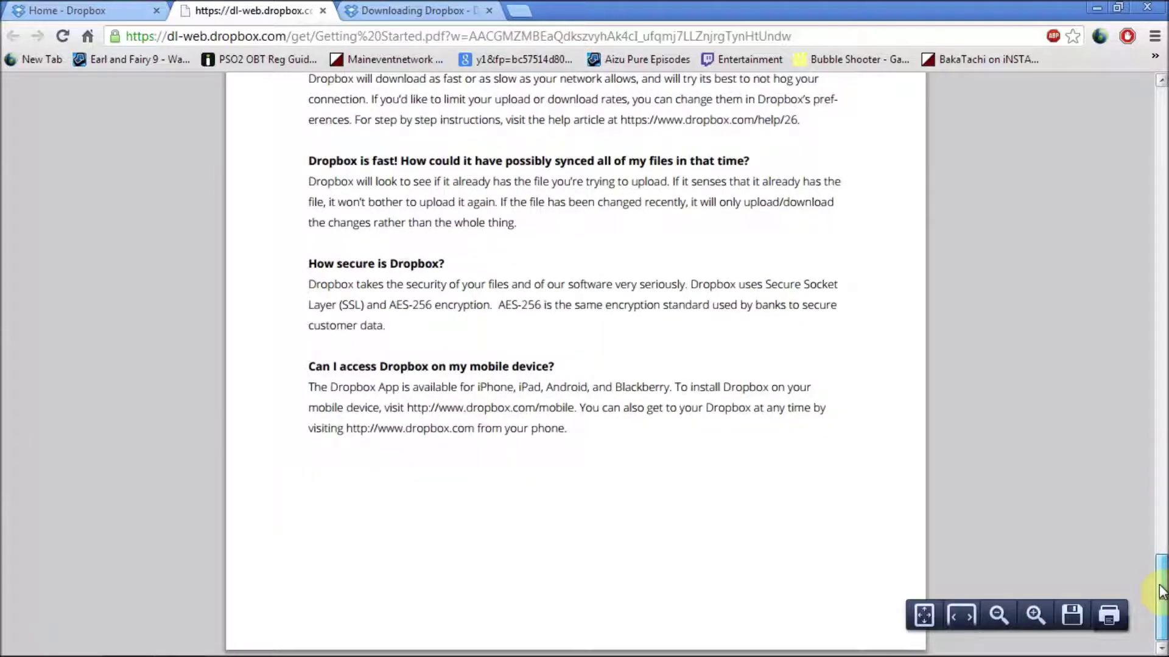